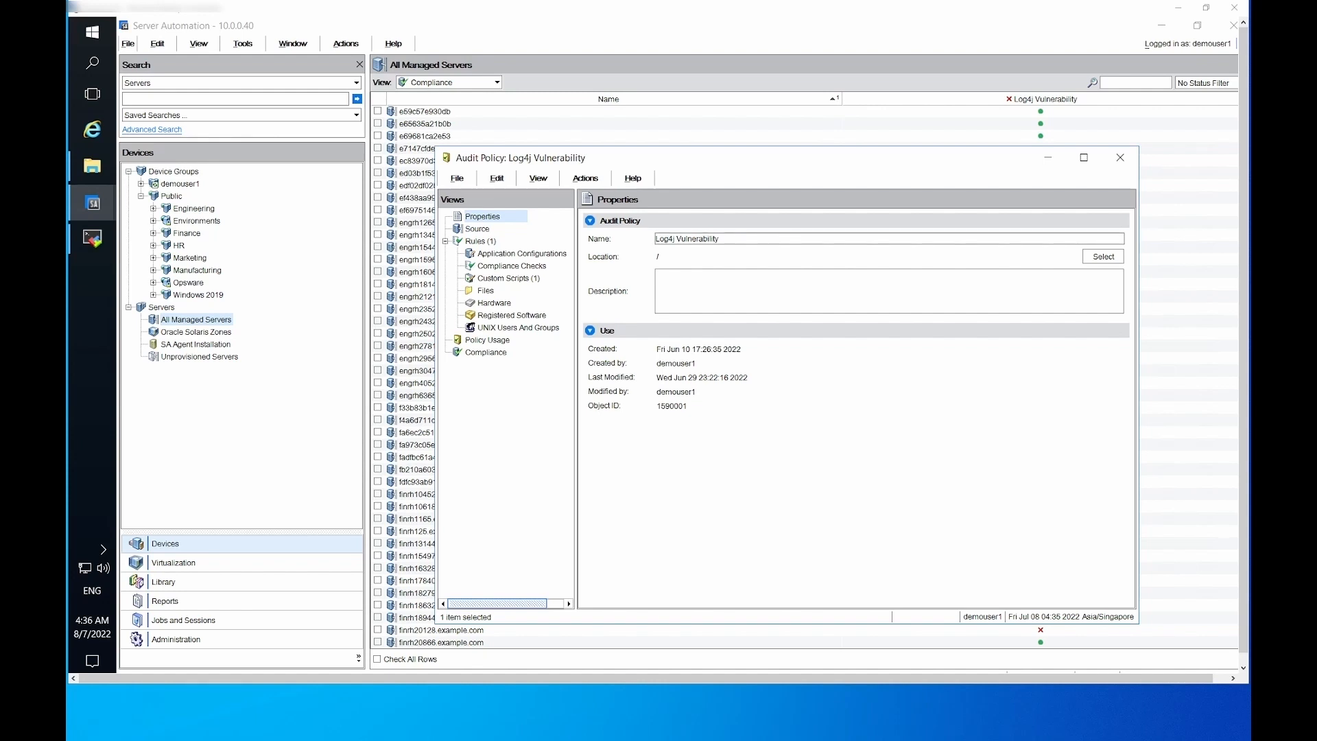
- Review the Python script of the check log4j unix rule among the audit policy's custom scripts
click(516, 279)
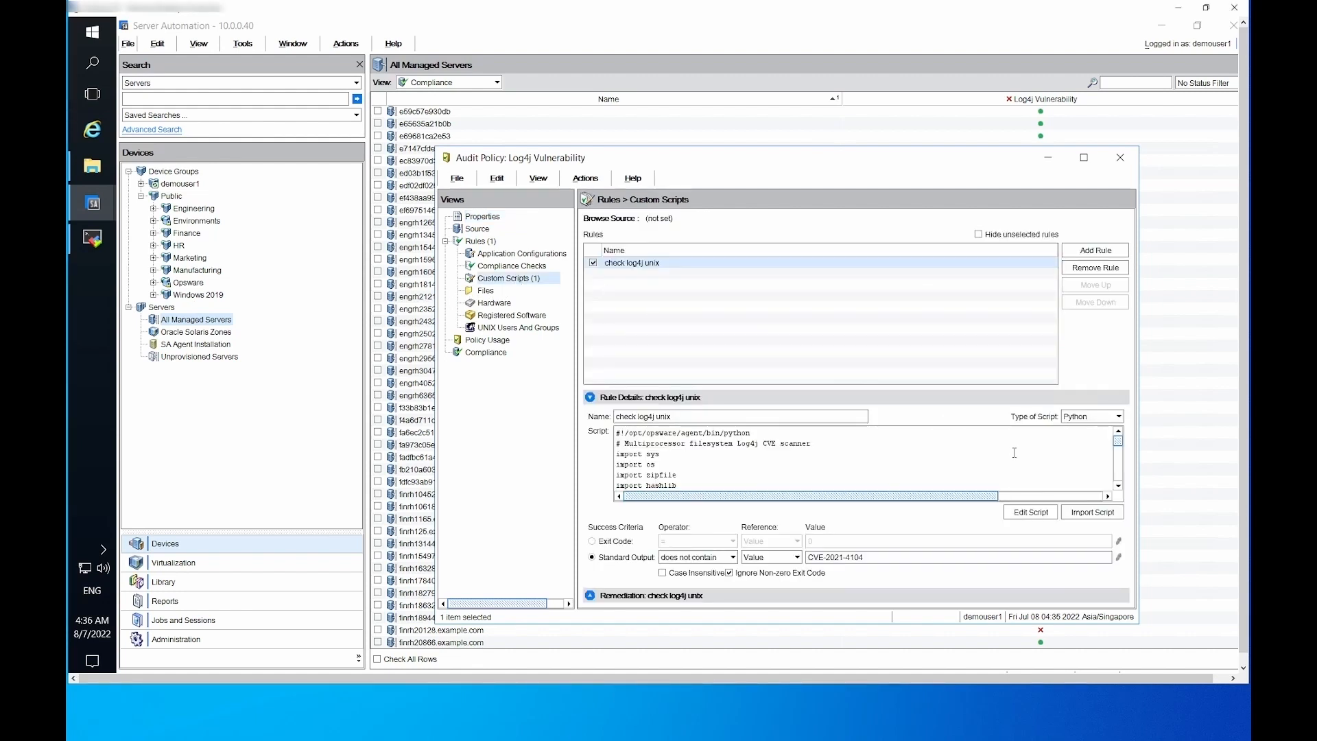
scroll(1014, 452, down, 10)
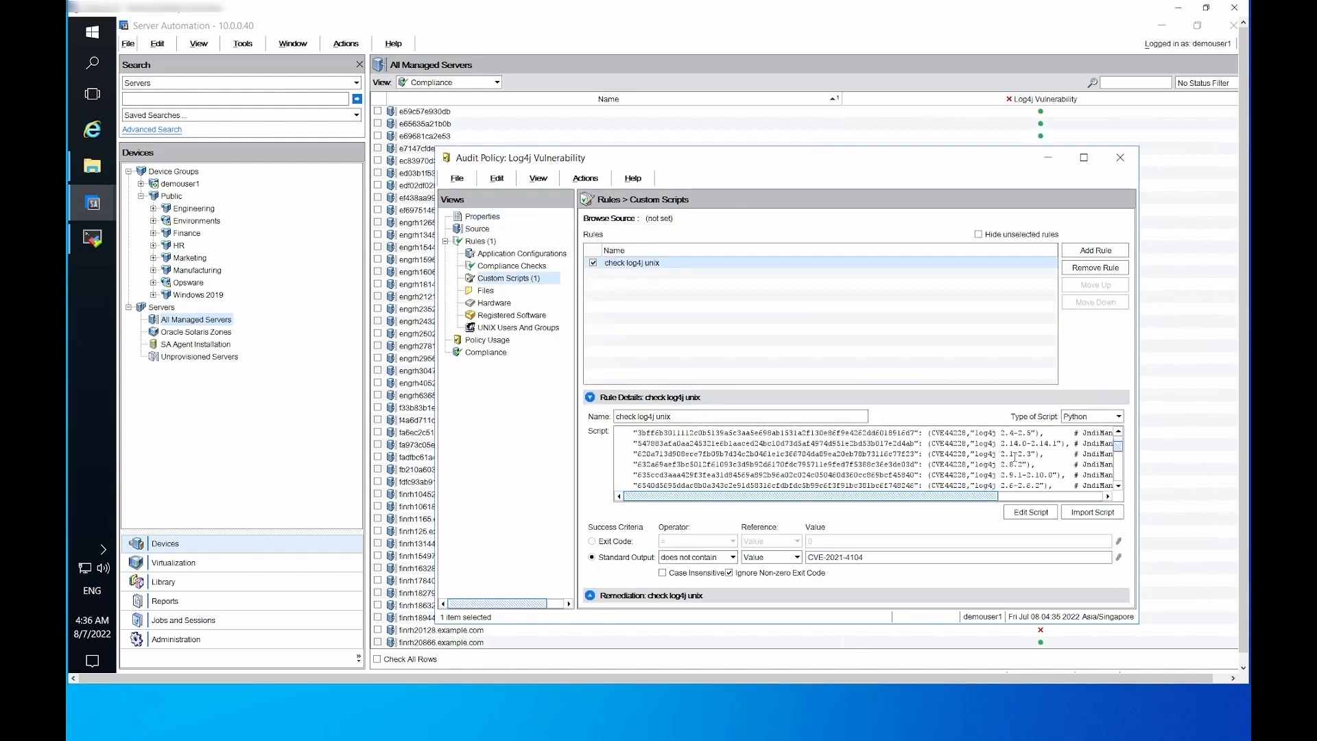
scroll(1015, 455, down, 3)
click(300, 540)
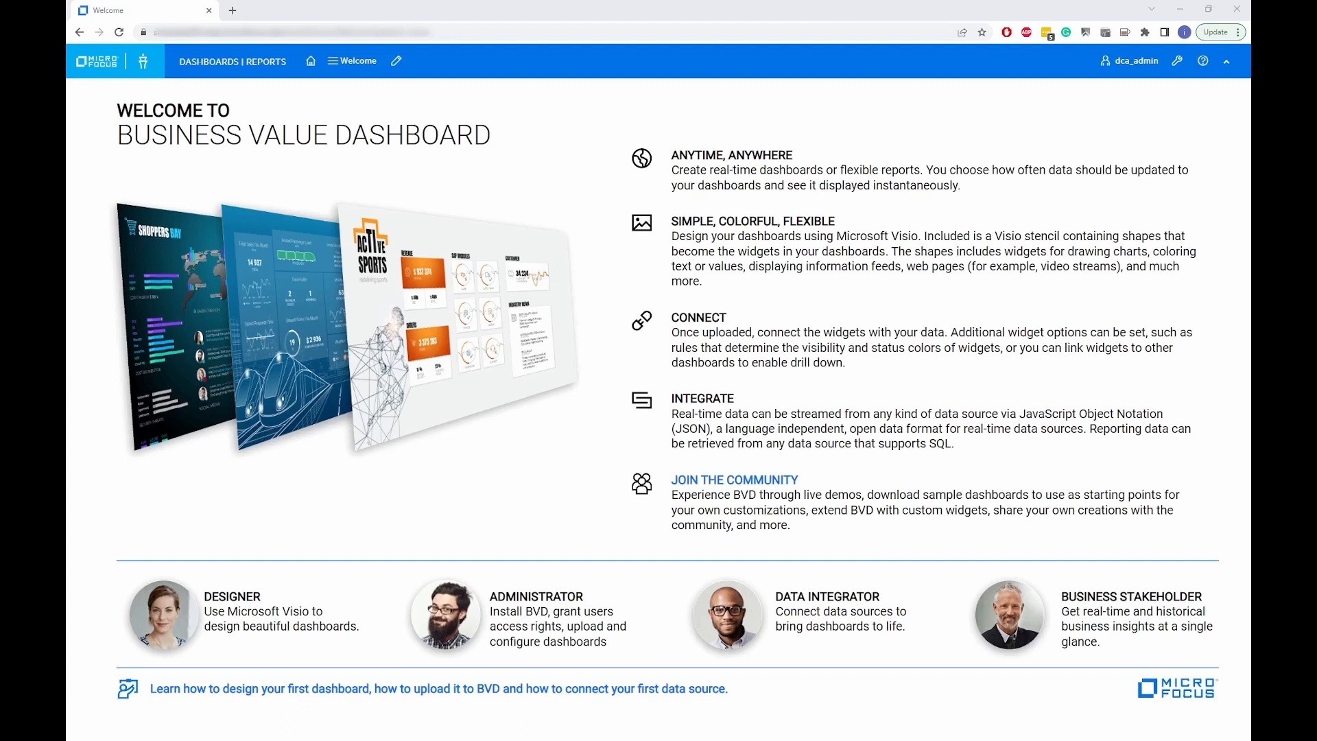
- Find the Compliance Policy Summary report among the SA and DCA Reports (en-US) dashboards and open it
click(352, 61)
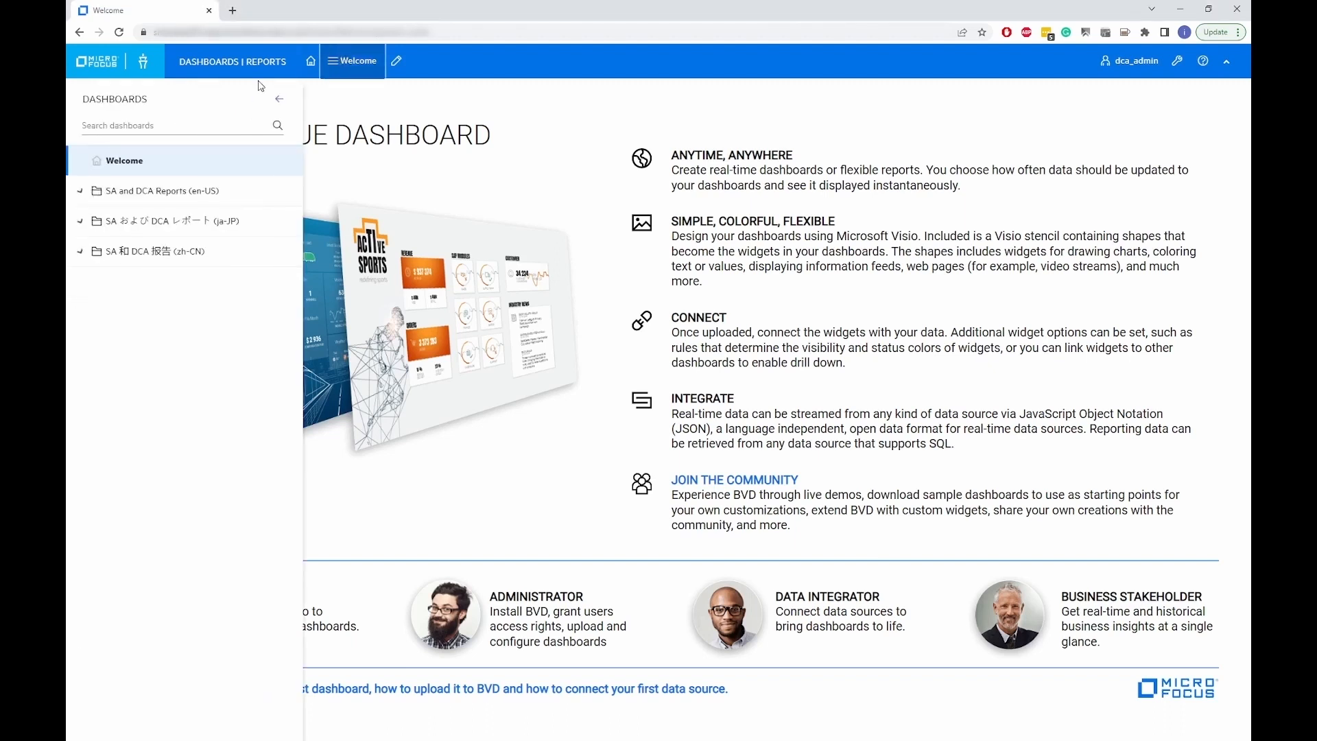
click(80, 192)
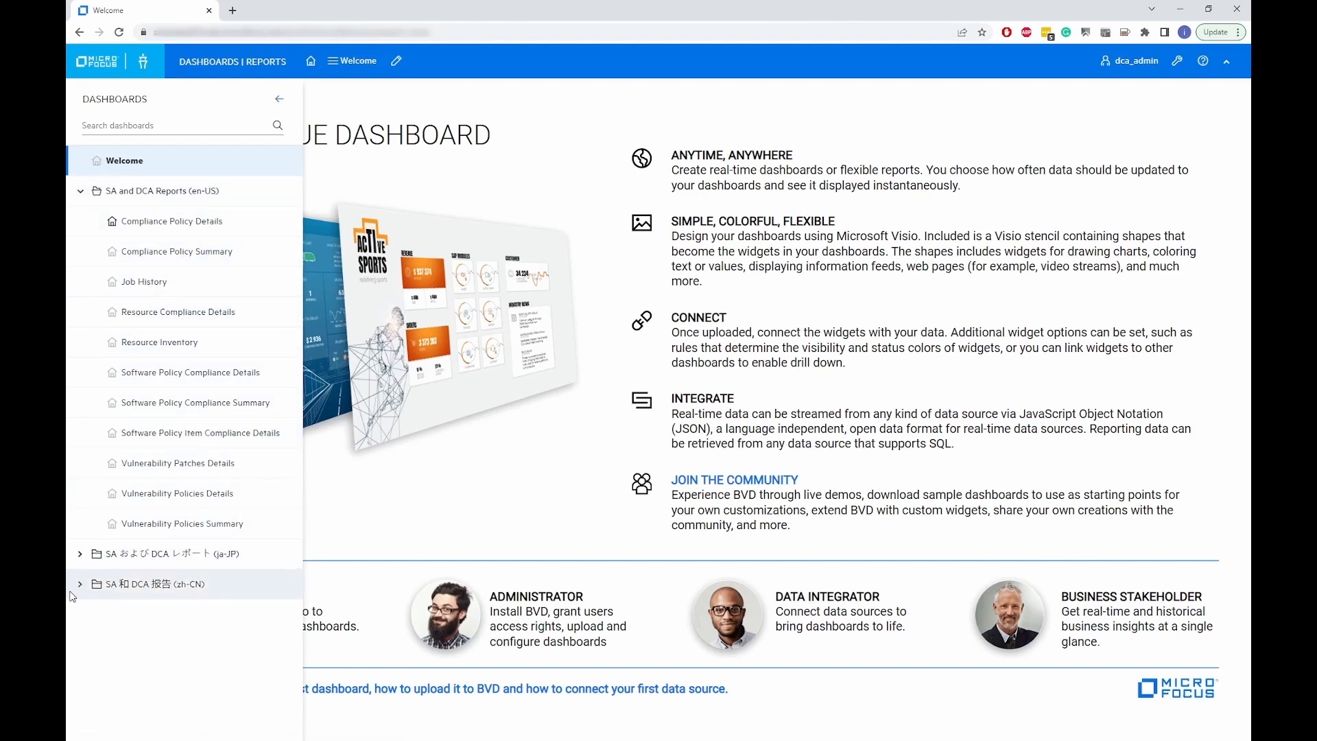
click(81, 554)
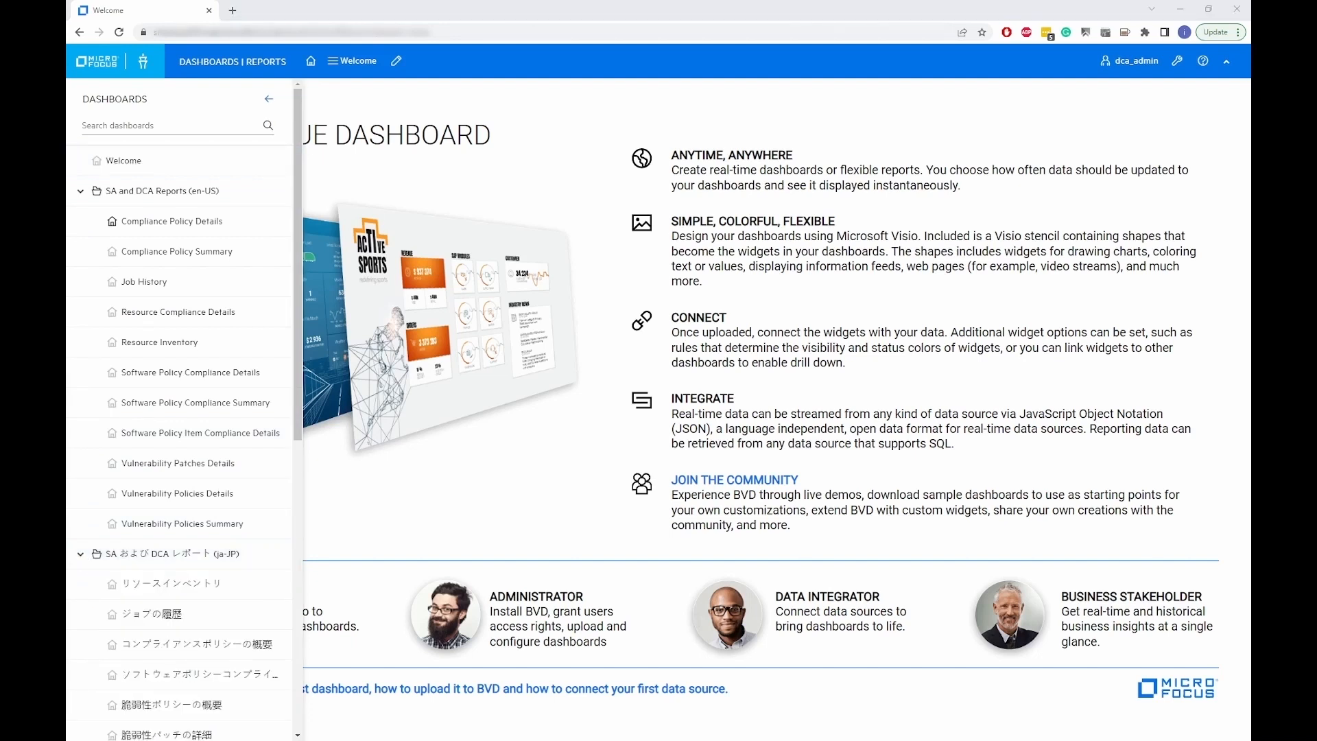
click(148, 265)
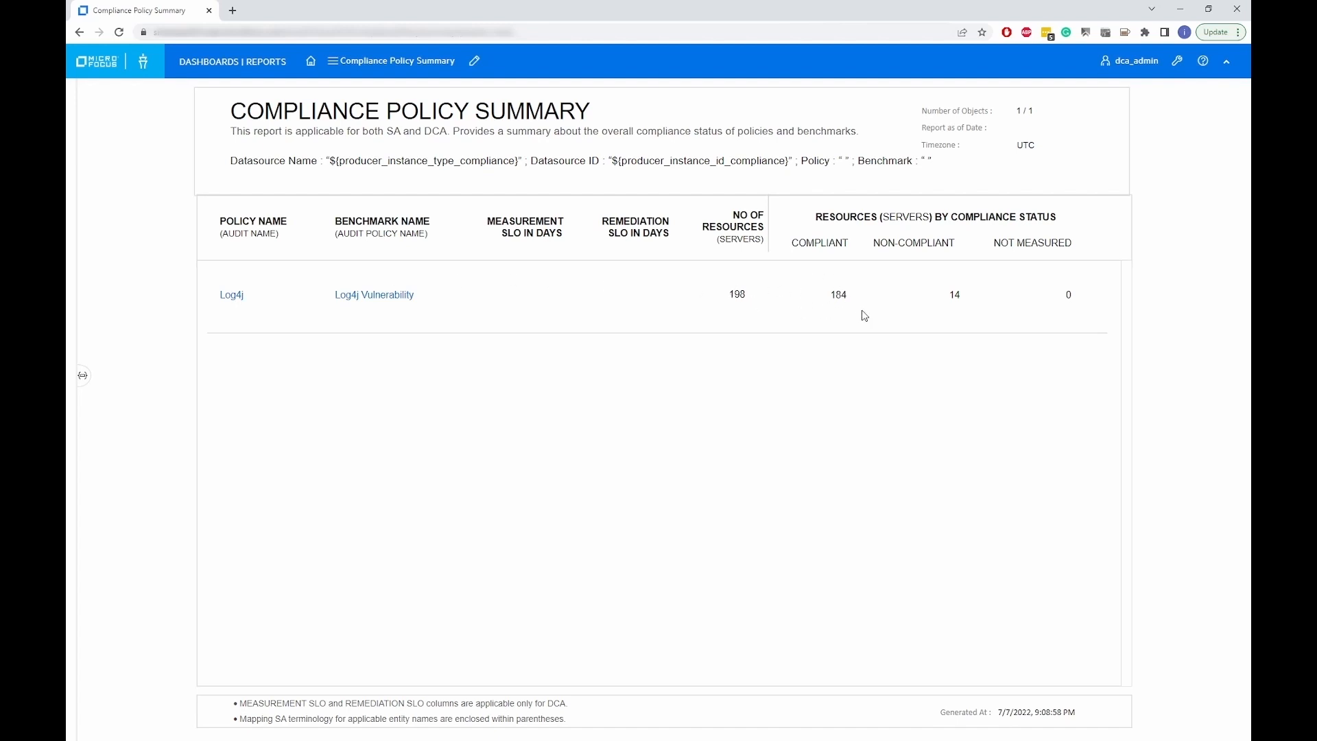
- Set the report date of the Compliance Policy Summary to 07/01/2022 12:08 AM and apply it
click(84, 376)
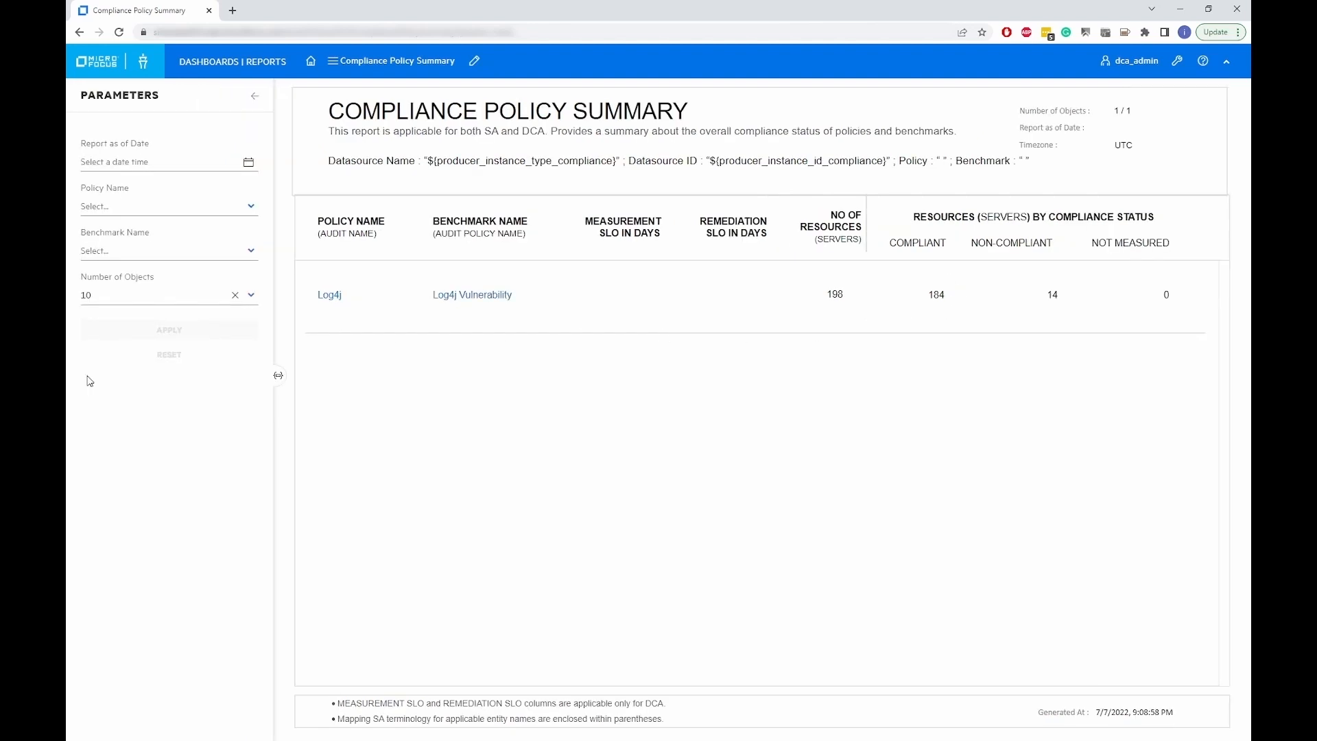
click(249, 164)
click(197, 238)
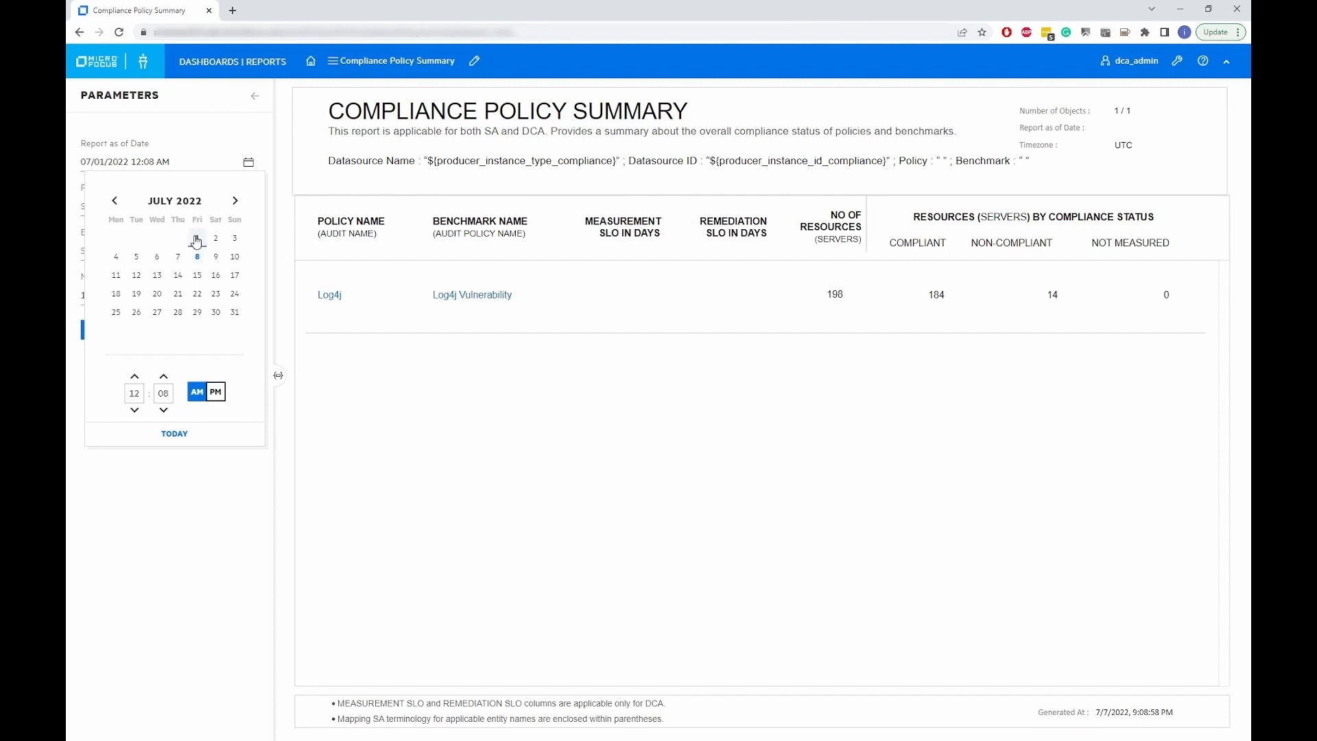
click(176, 493)
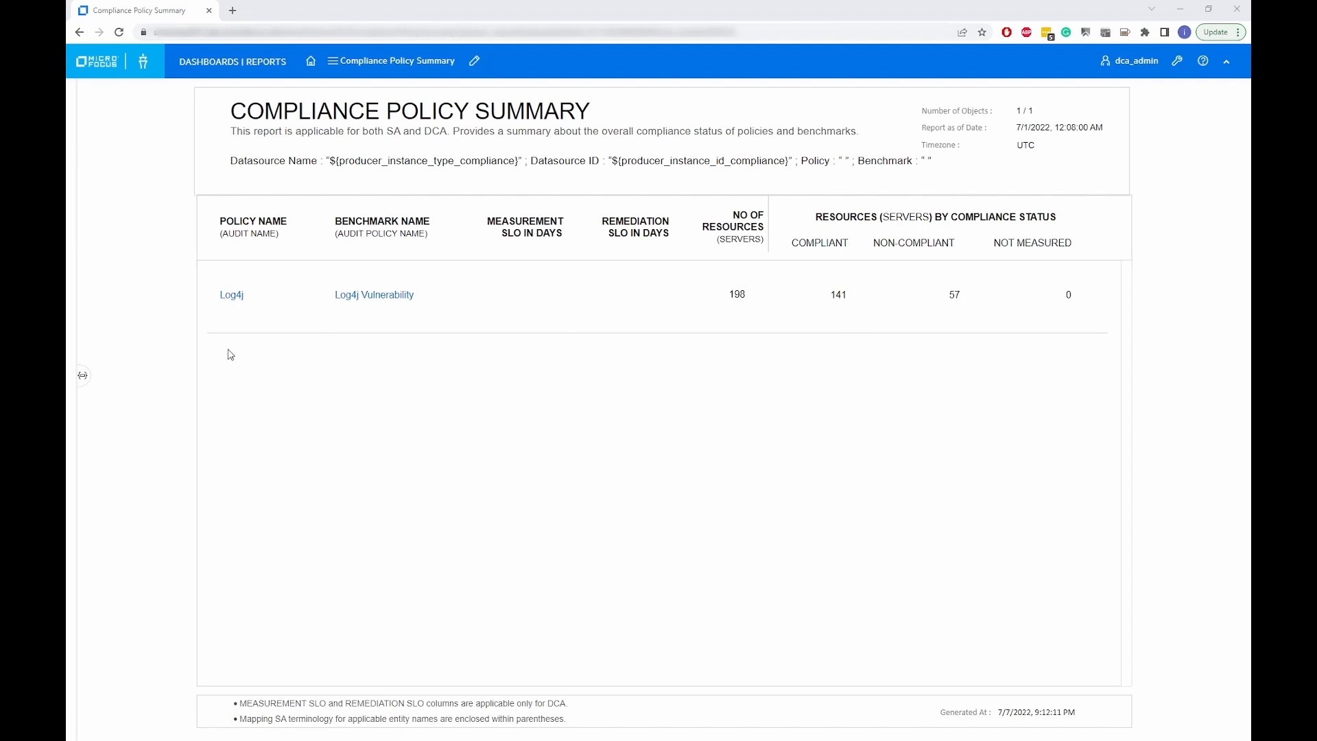
- Open the calendar for the summary's report date and go back to June 2022
click(83, 375)
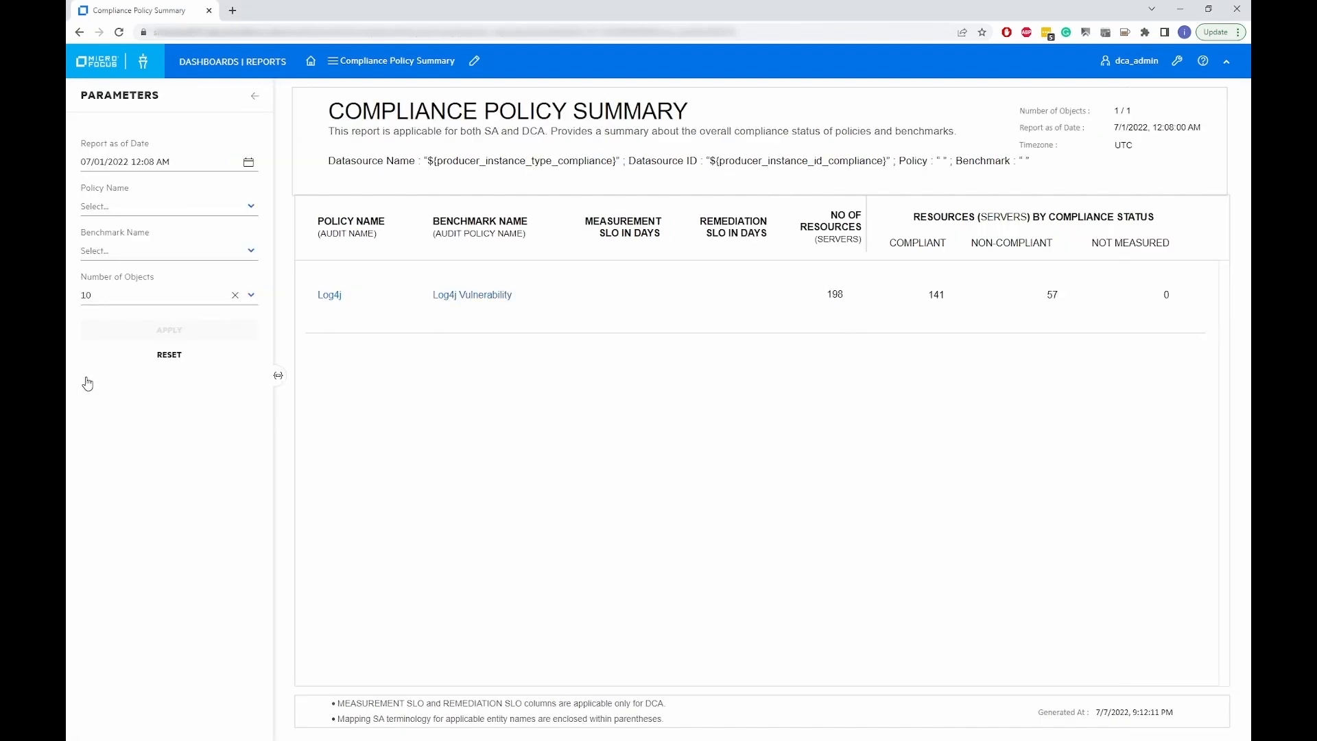
click(250, 165)
click(117, 201)
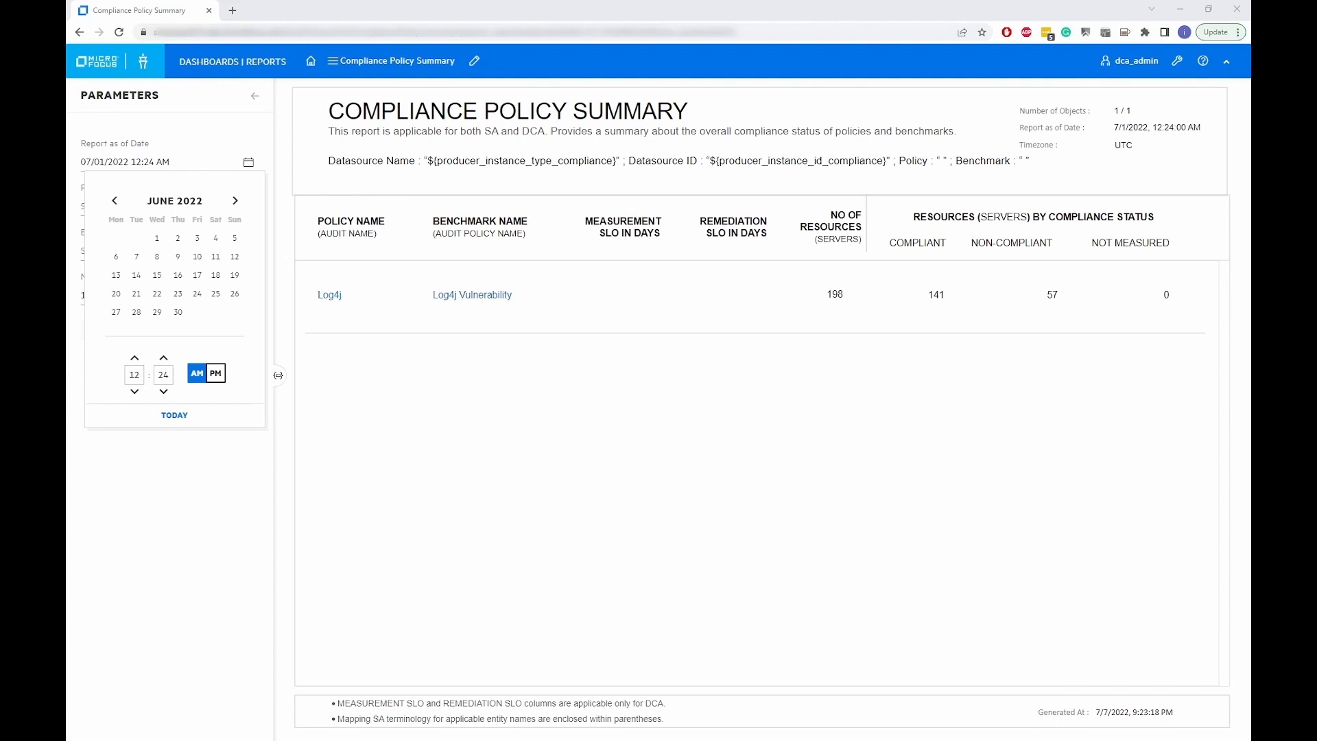
- Open the details of the Log4j Vulnerability benchmark and filter them by the Finance resource group
click(474, 295)
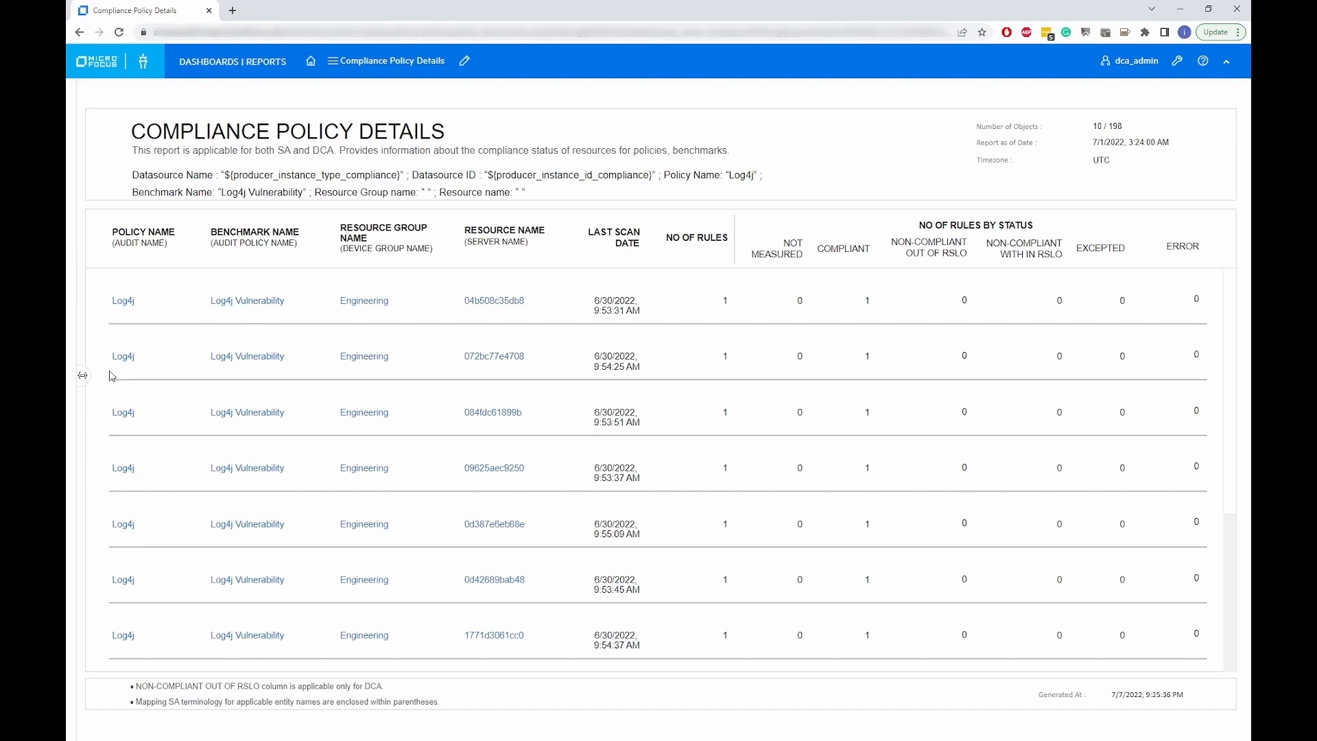
click(82, 375)
click(250, 384)
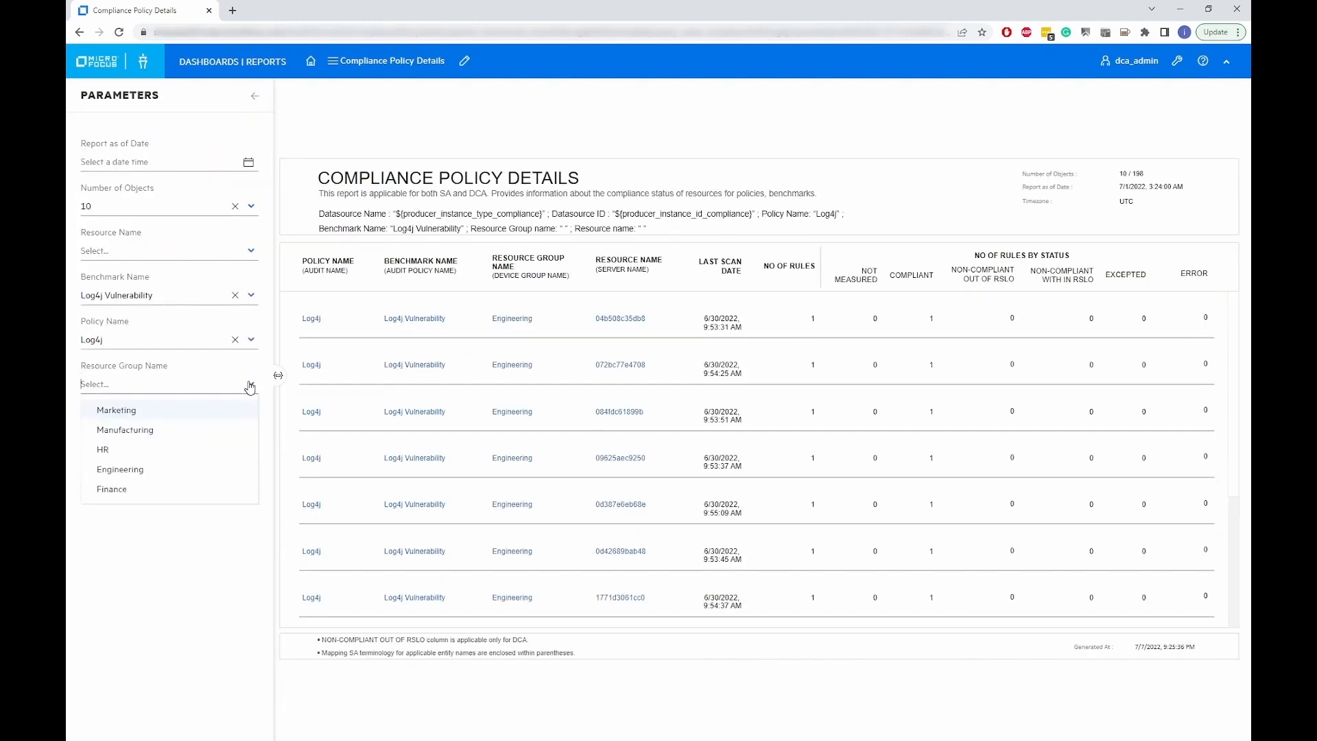
click(115, 490)
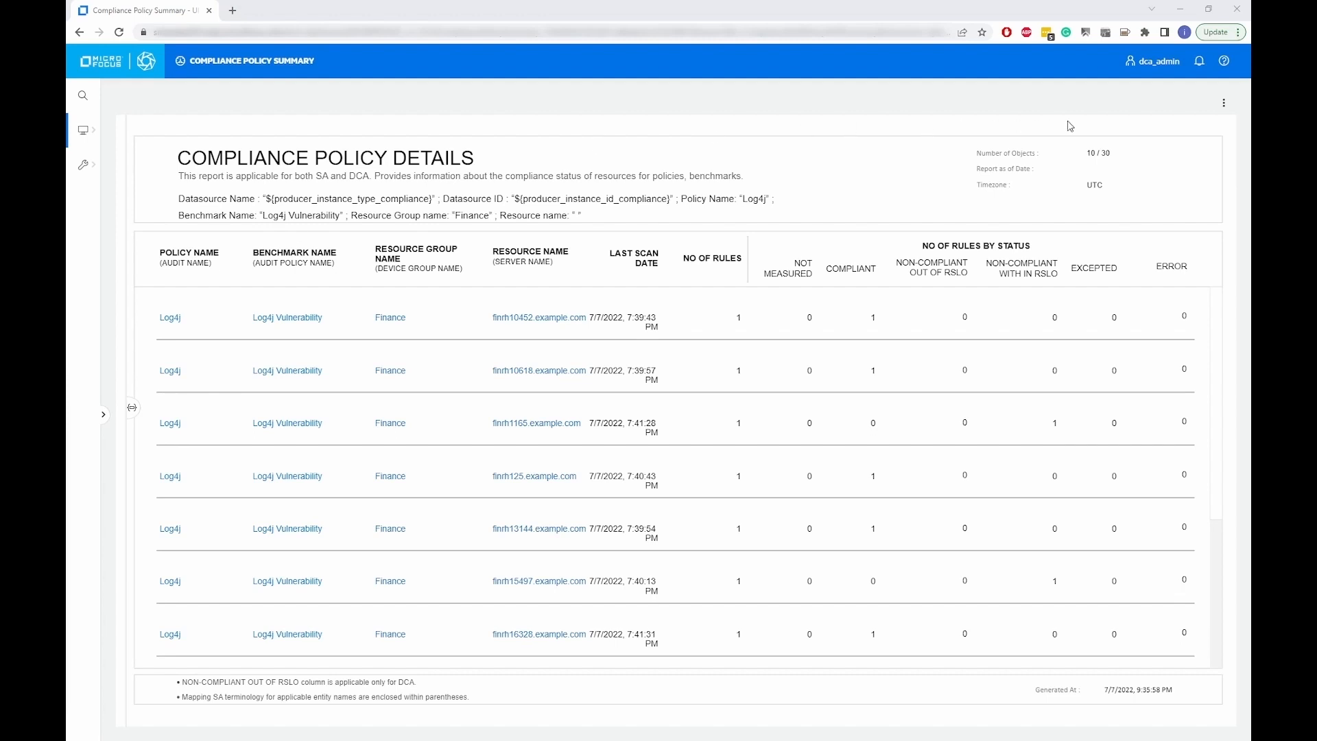
- Open the export options of the Compliance Policy Details report and choose CSV as the file format
click(1224, 104)
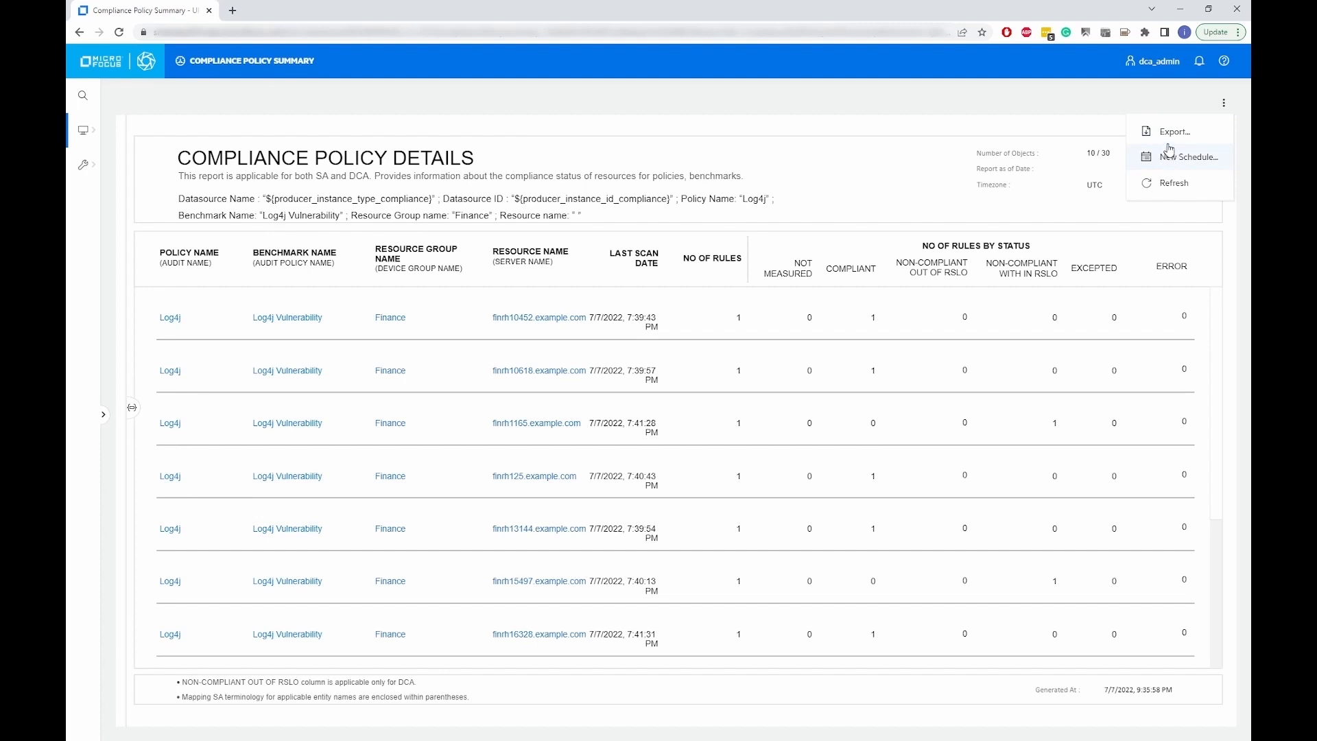
click(1170, 132)
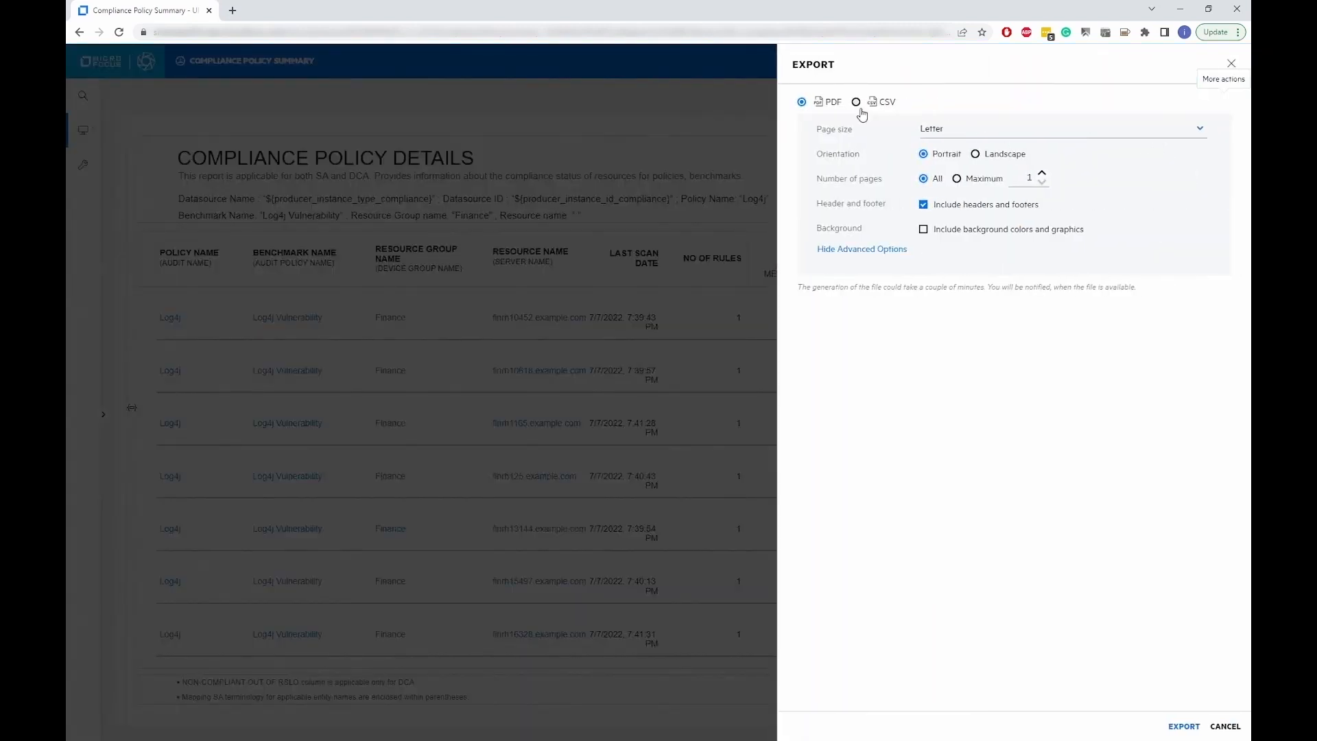
click(857, 103)
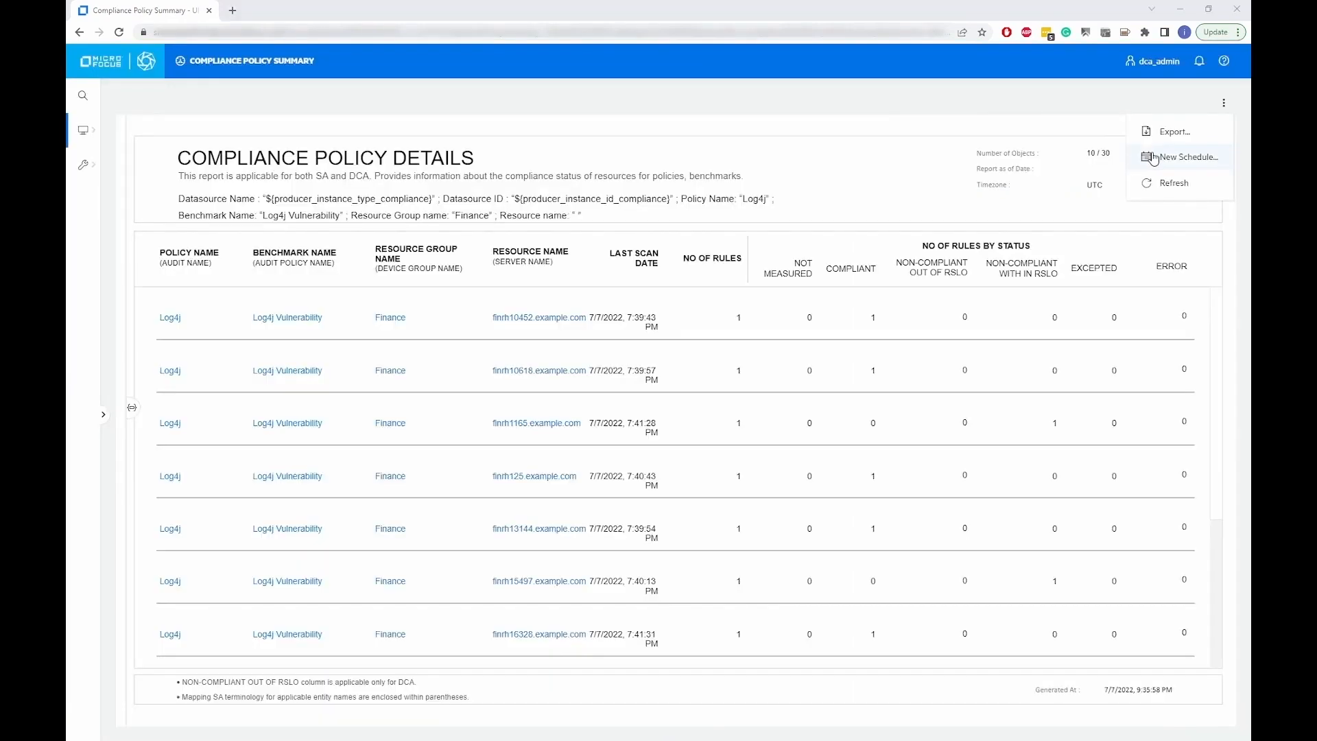
- Open a new schedule for the Compliance Policy Details report and review its file, crontab and email settings
click(1191, 159)
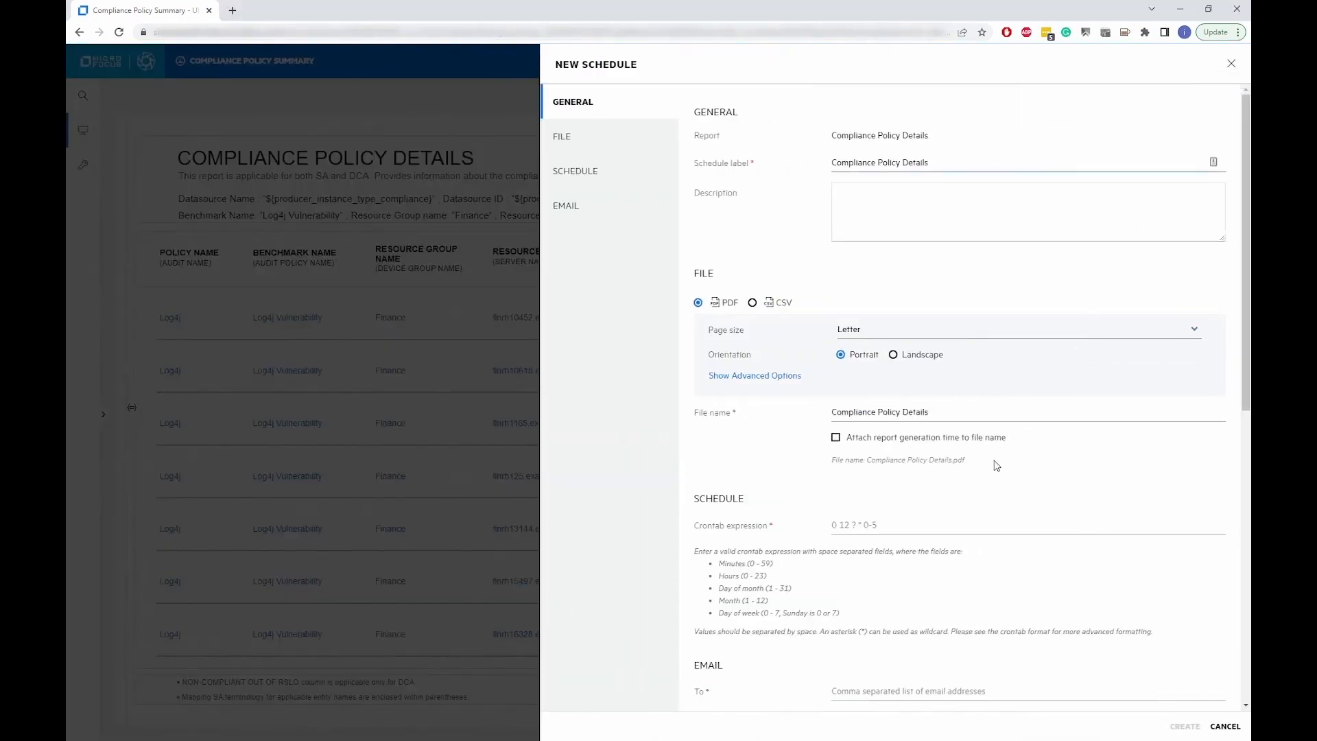
scroll(996, 466, down, 2)
scroll(996, 470, down, 6)
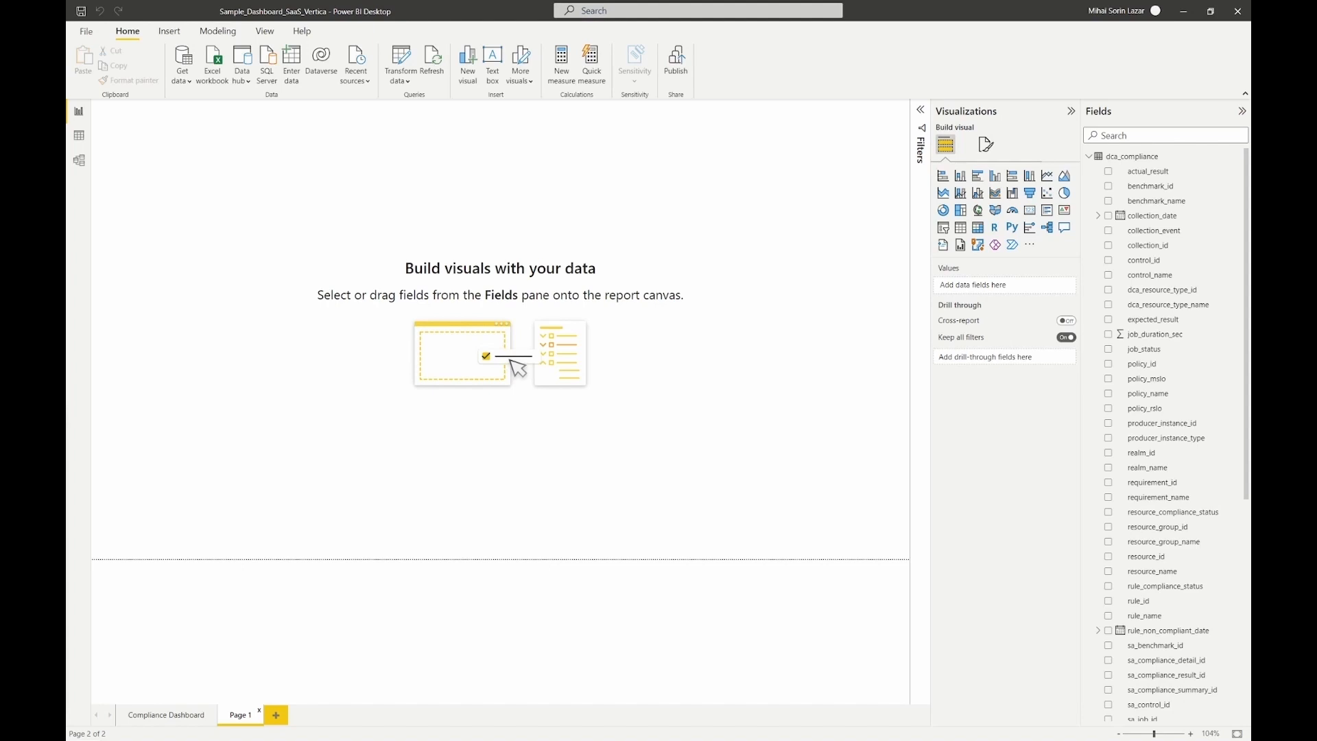
- Switch to Power BI Desktop, refresh the report data and open the Compliance Dashboard page
click(431, 76)
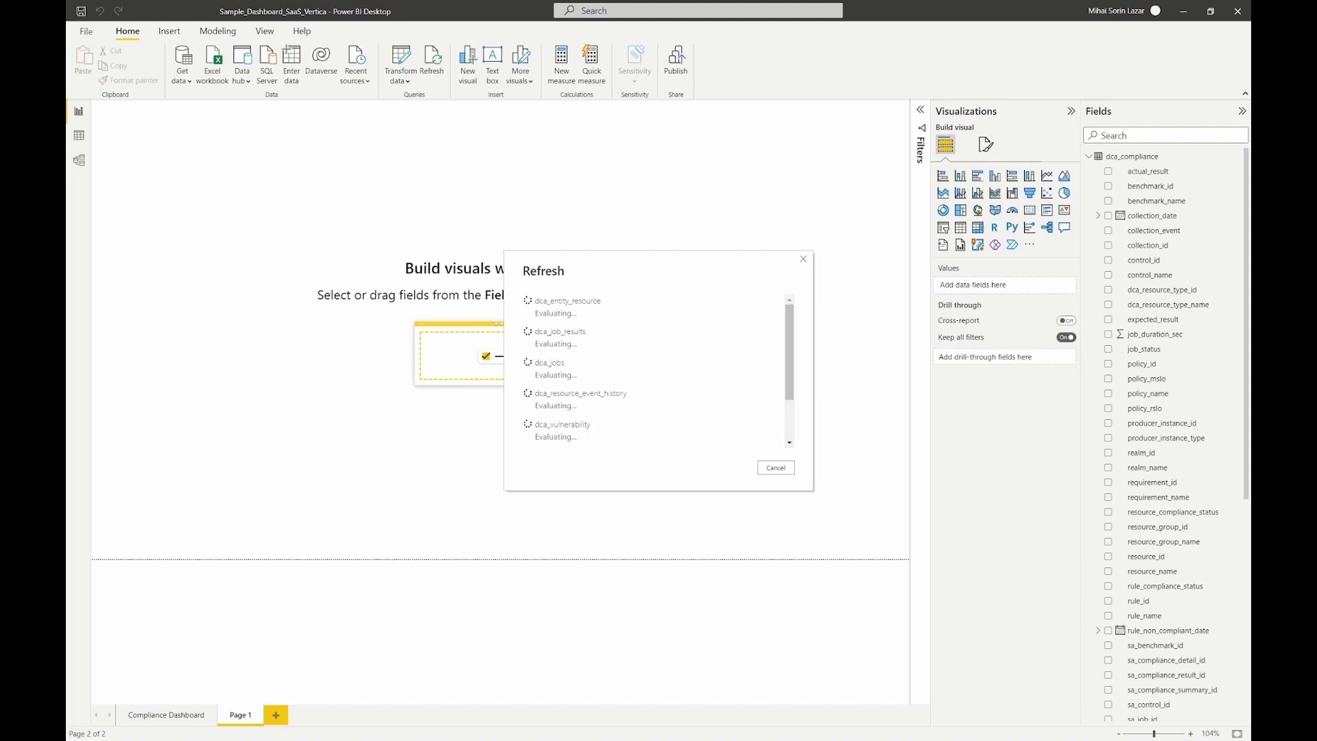
click(166, 716)
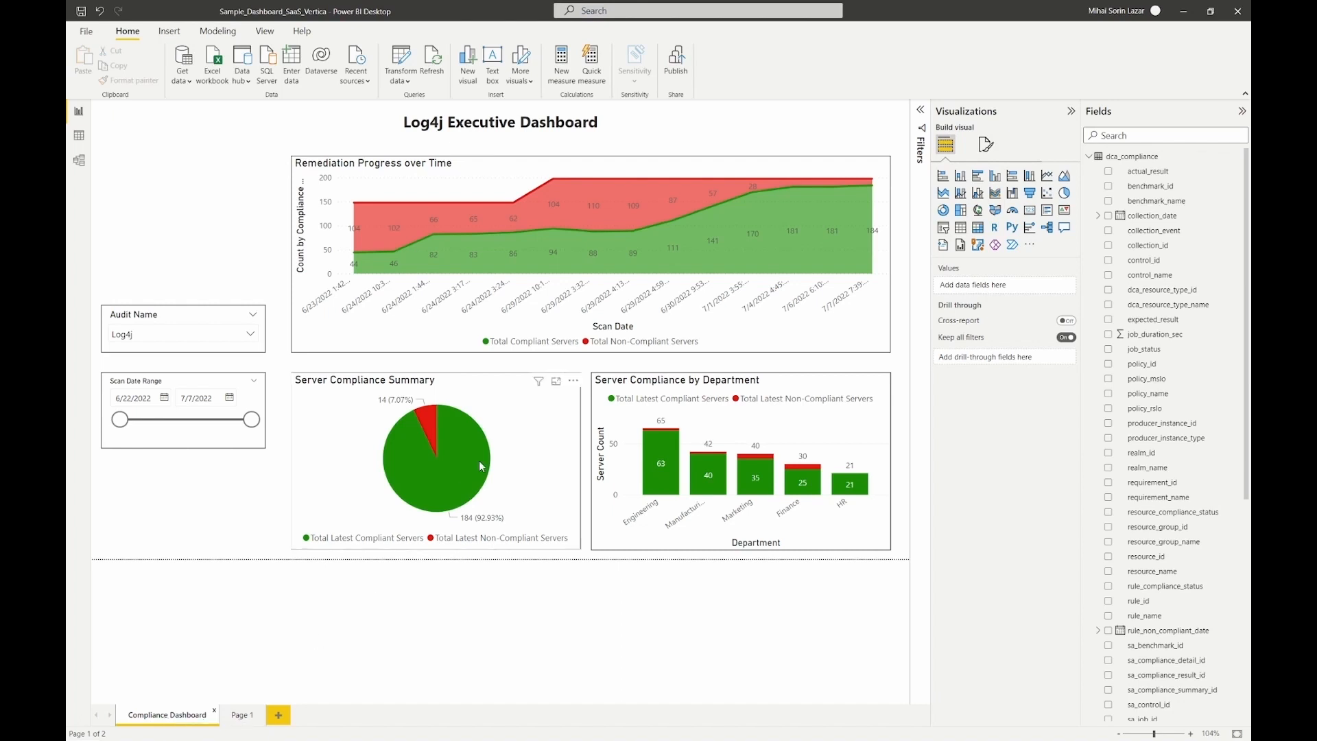
mouse_move(582, 222)
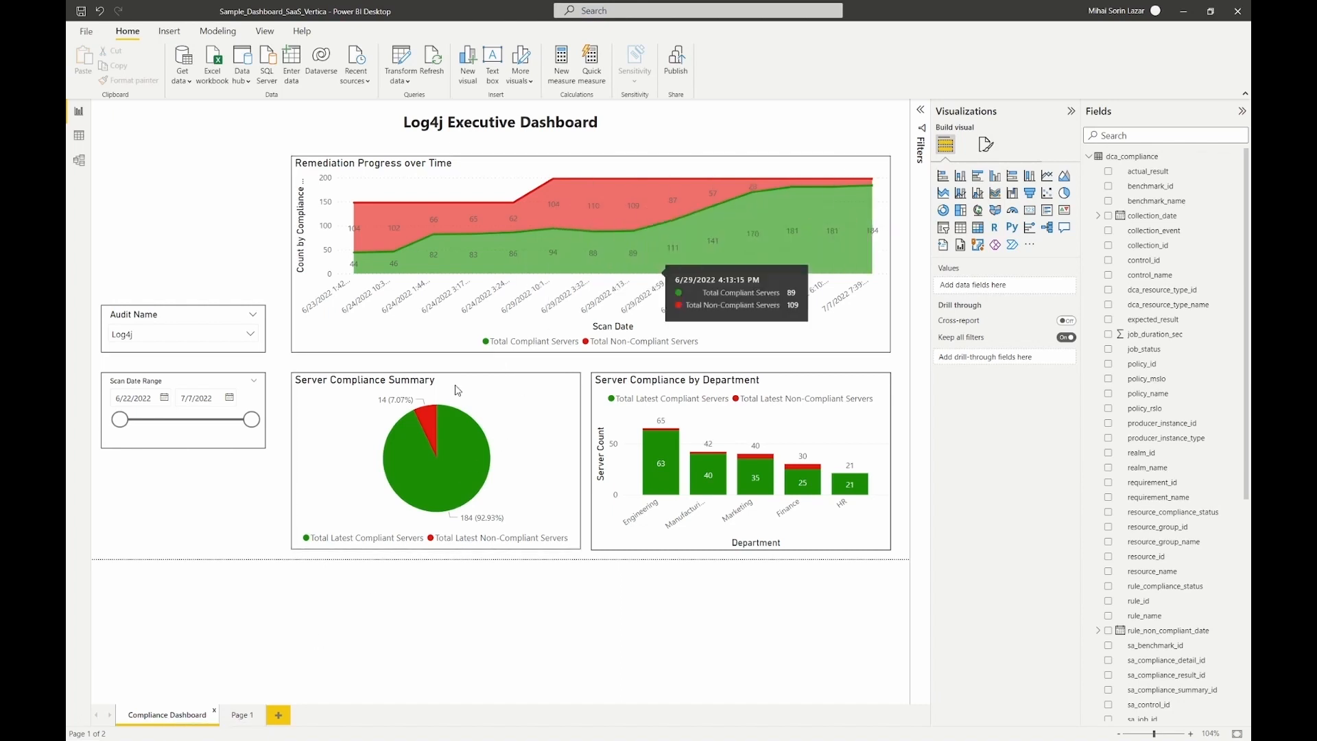
- Limit the dashboard's scan date range to end on 7/3/2022 and examine the server compliance summary
drag(251, 419, 219, 422)
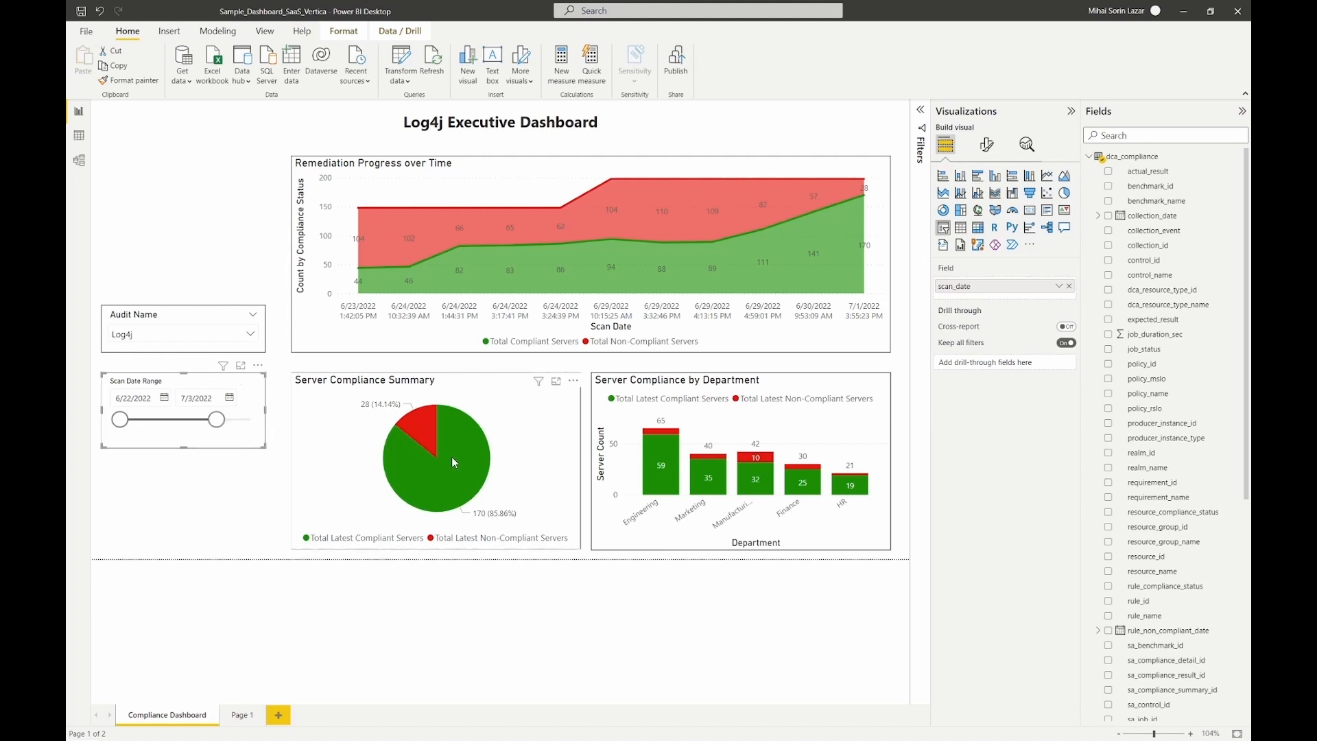
mouse_move(453, 462)
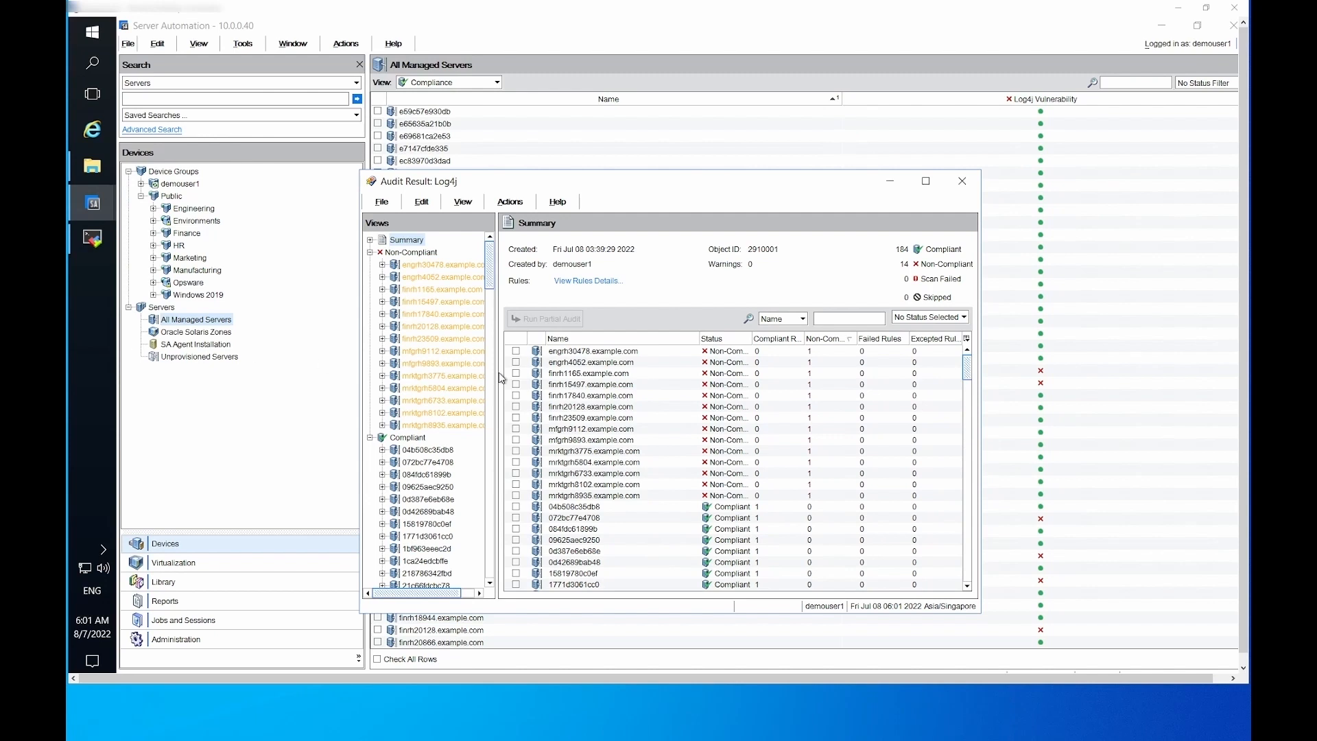
- In Server Automation's Log4j audit result, select the non-compliant servers finrh1165, finrh15497, finrh17840, finrh20128 and finrh23509
click(516, 373)
click(516, 385)
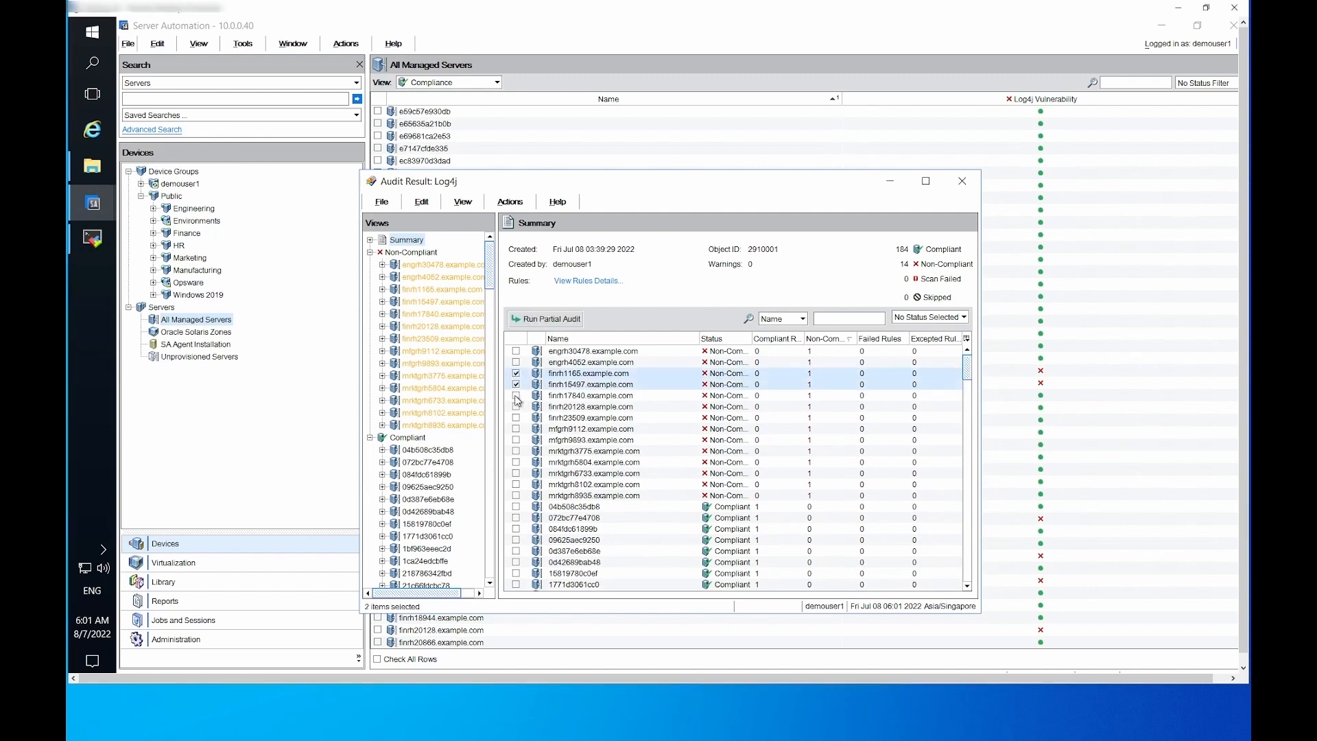
click(516, 395)
click(516, 406)
click(516, 417)
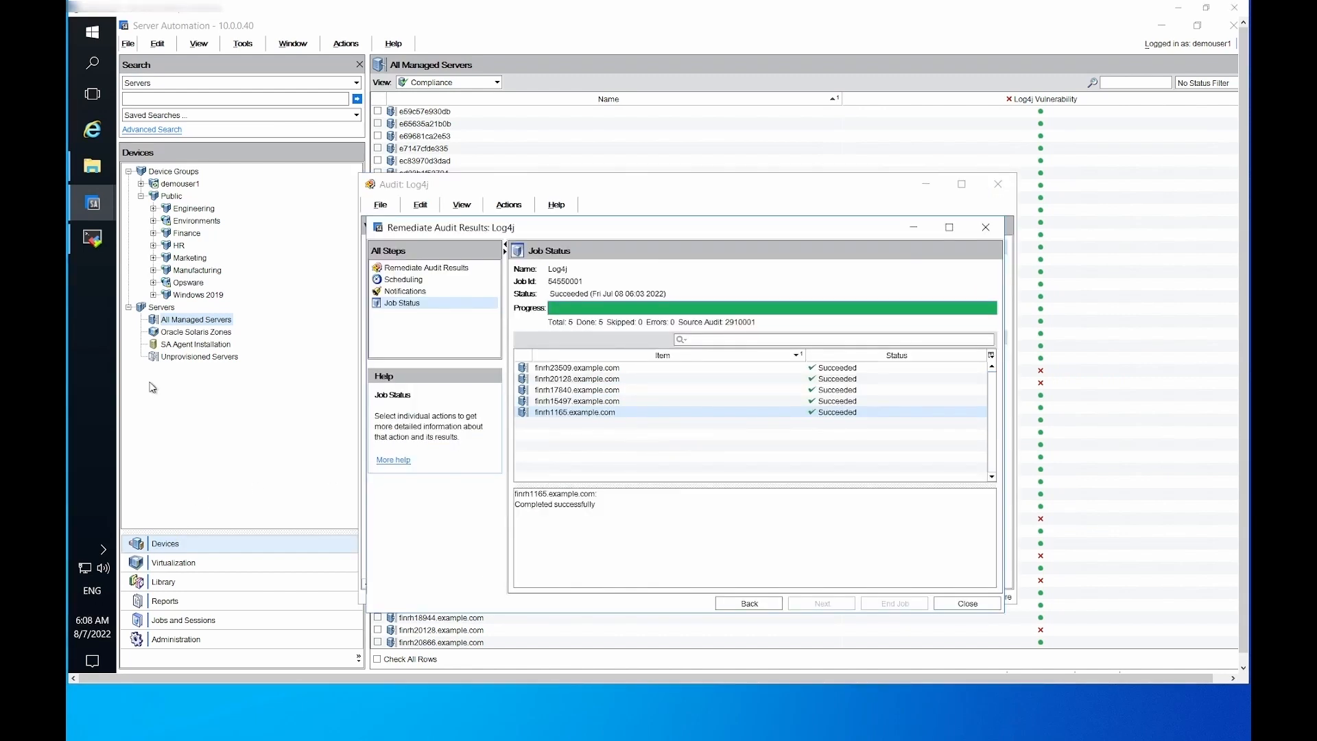
- Run the Log4j audit again from its audit window
click(516, 208)
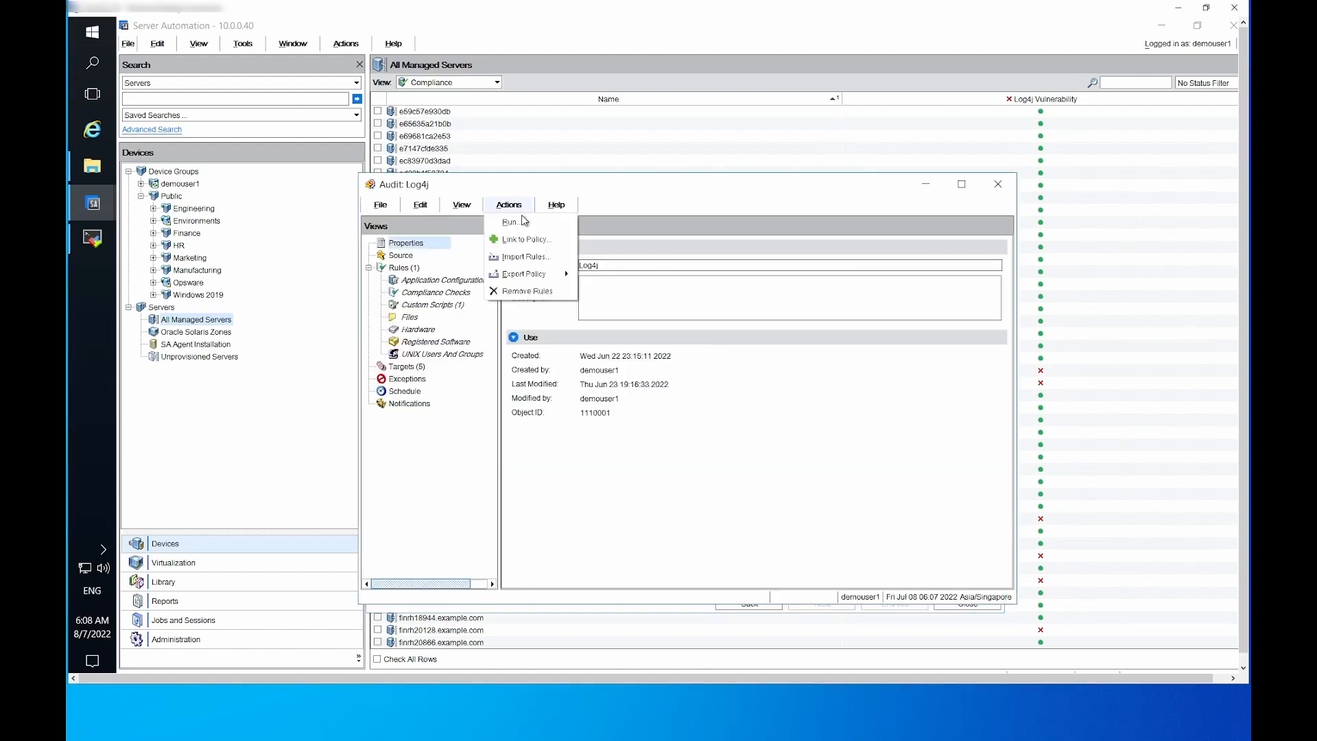
click(522, 225)
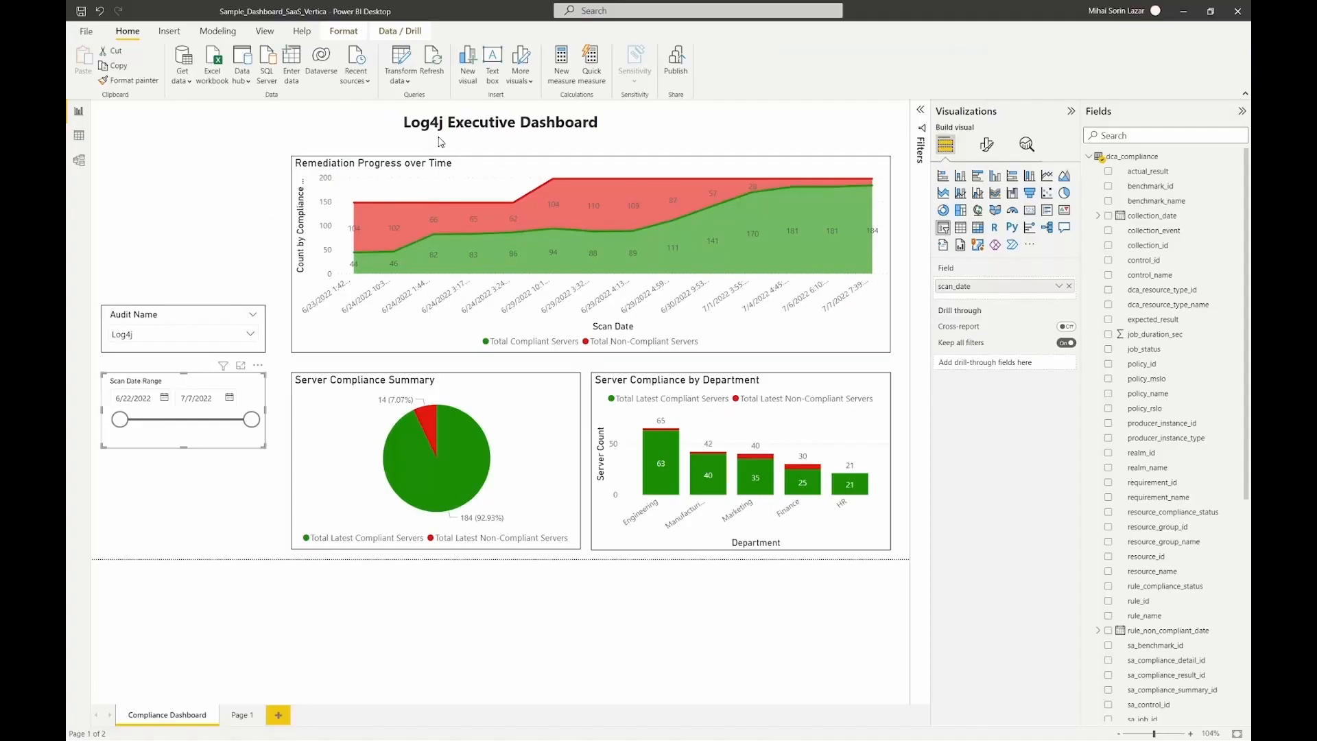
- Switch to Power BI Desktop, refresh the Log4j Executive Dashboard and check remediation progress and compliance by department
click(433, 72)
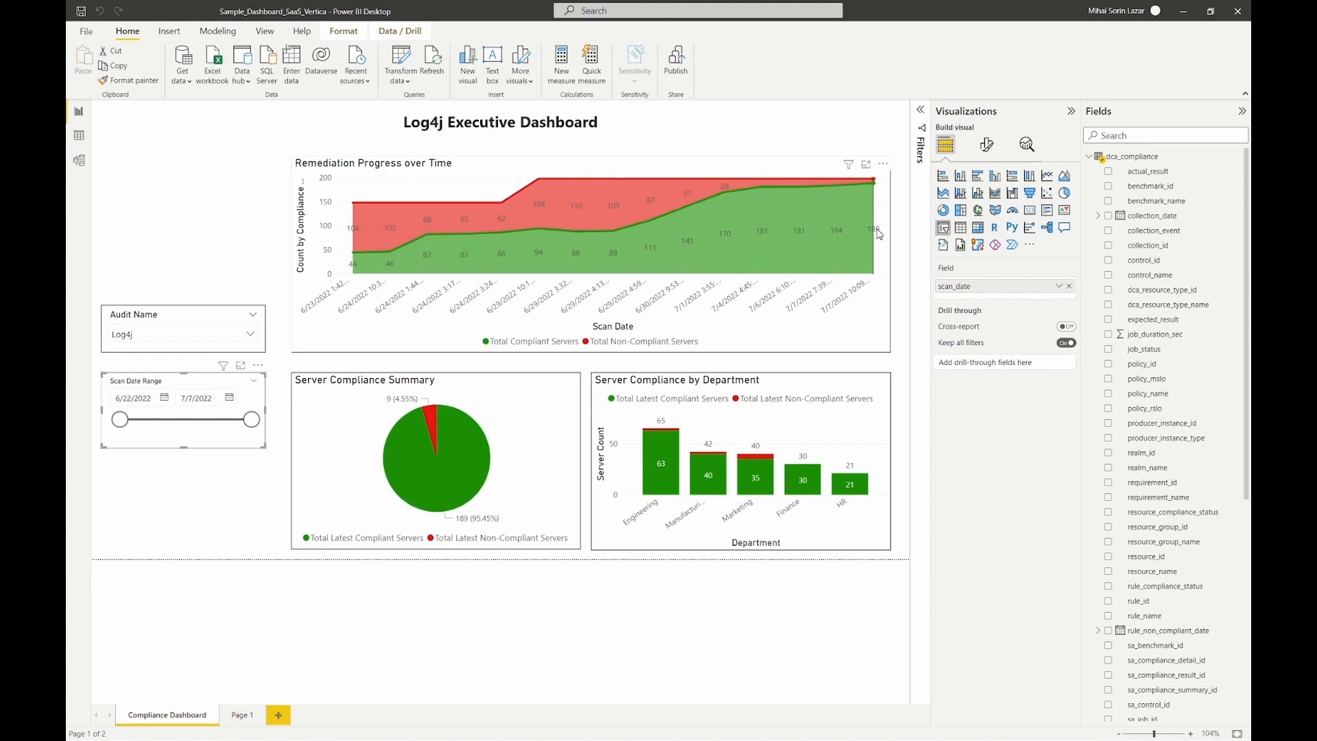
mouse_move(879, 233)
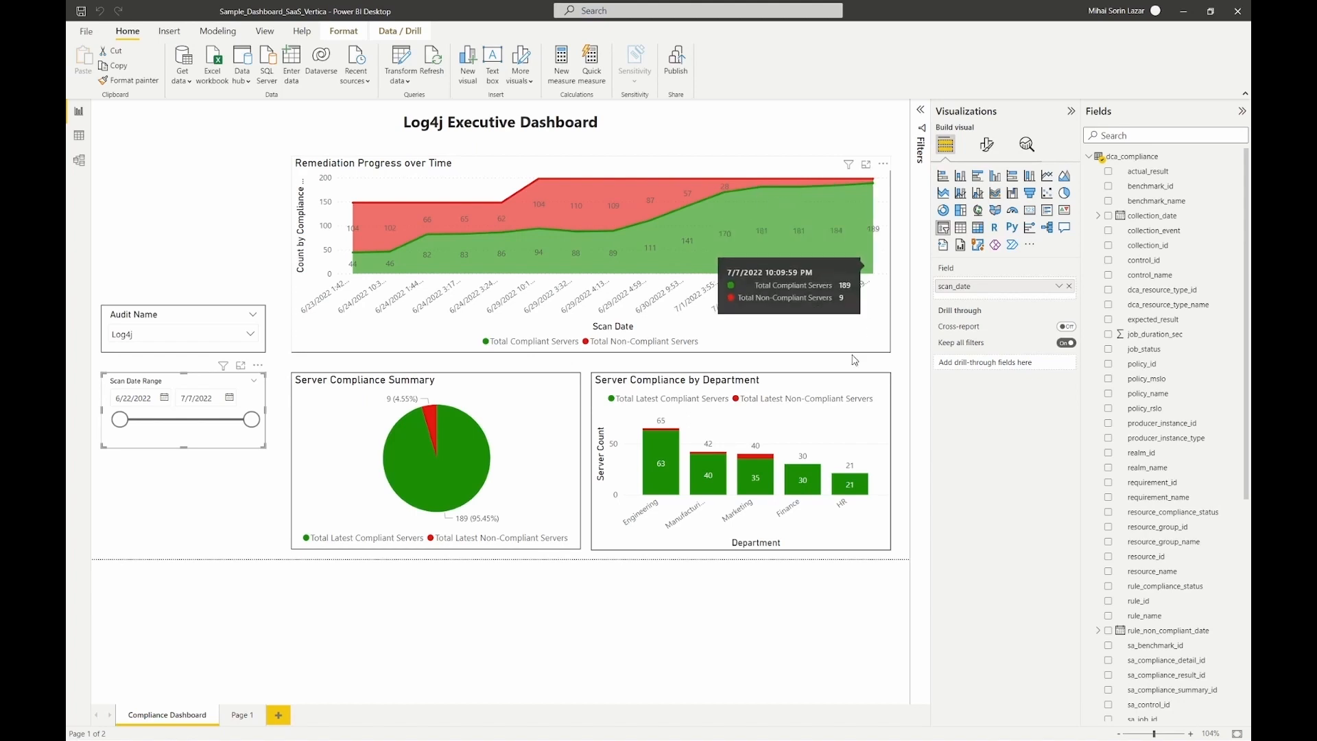
mouse_move(808, 487)
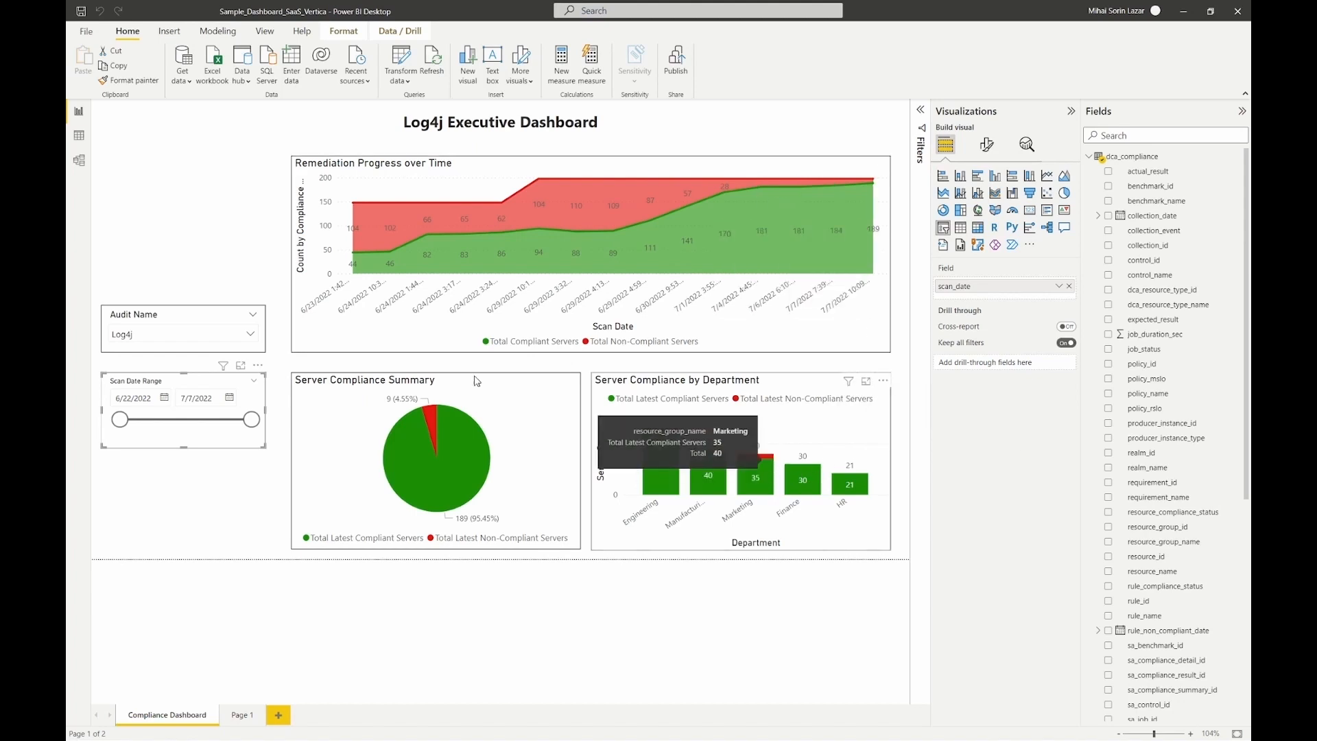